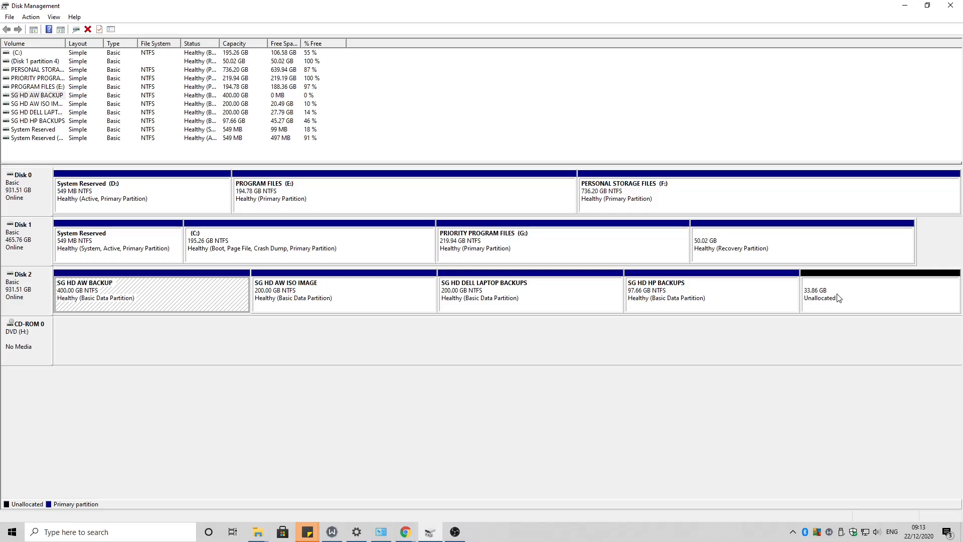
# Try to extend the SG HD AW BACKUP volume on Disk 2 by 34667 MB, accepting conversion to a dynamic disk.
pyautogui.rightClick(188, 298)
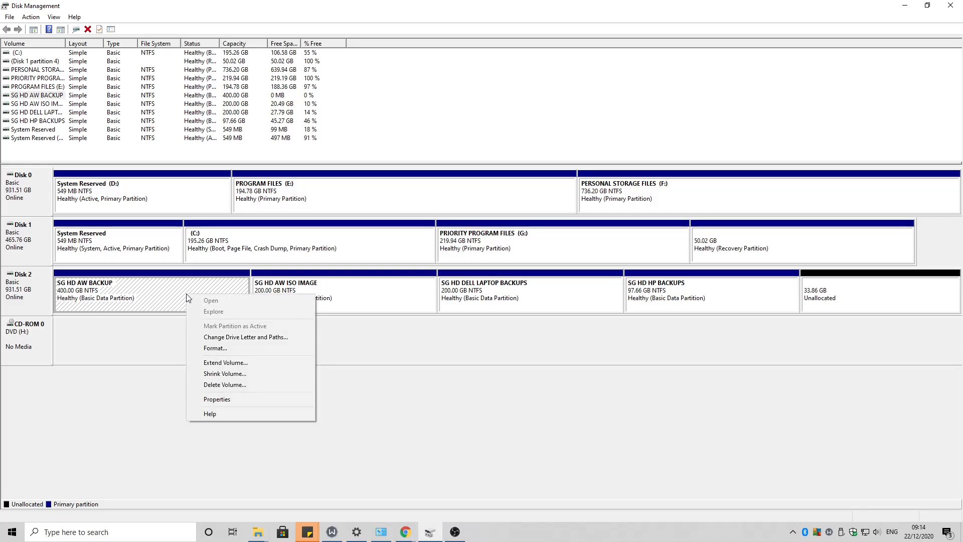
pyautogui.click(239, 363)
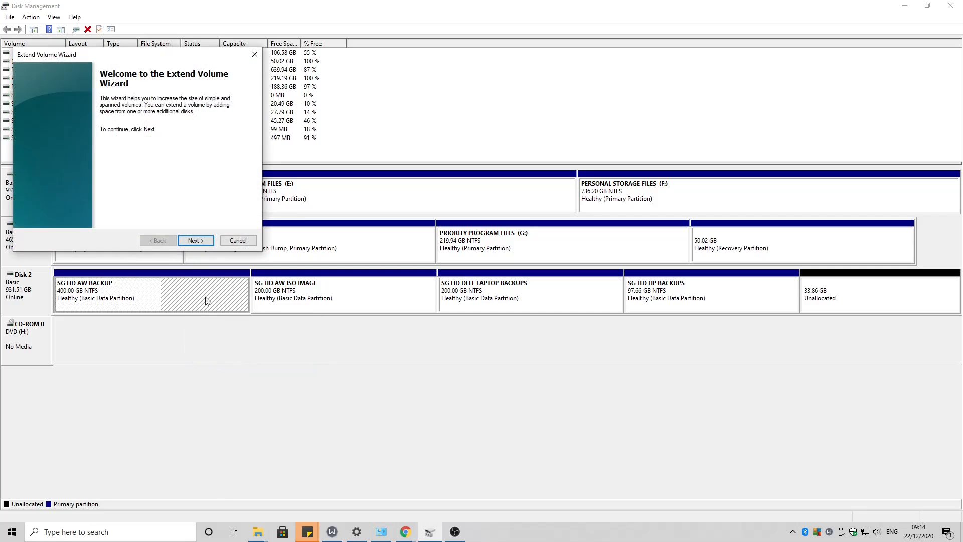
pyautogui.click(196, 241)
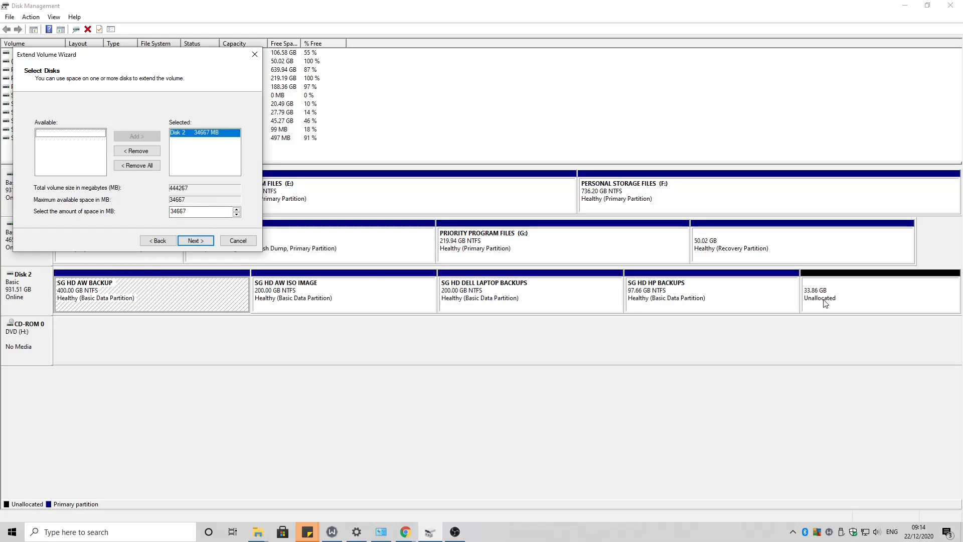
pyautogui.click(207, 240)
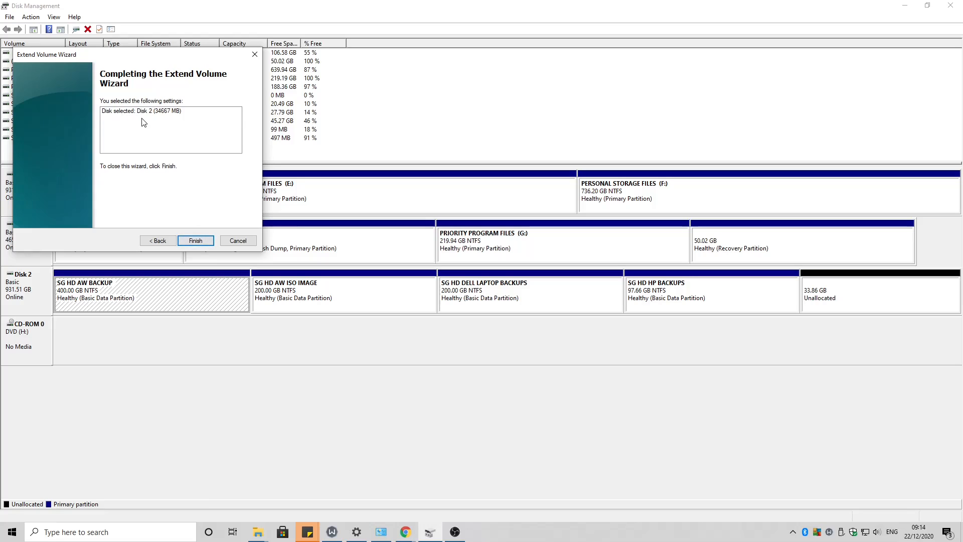
pyautogui.click(203, 239)
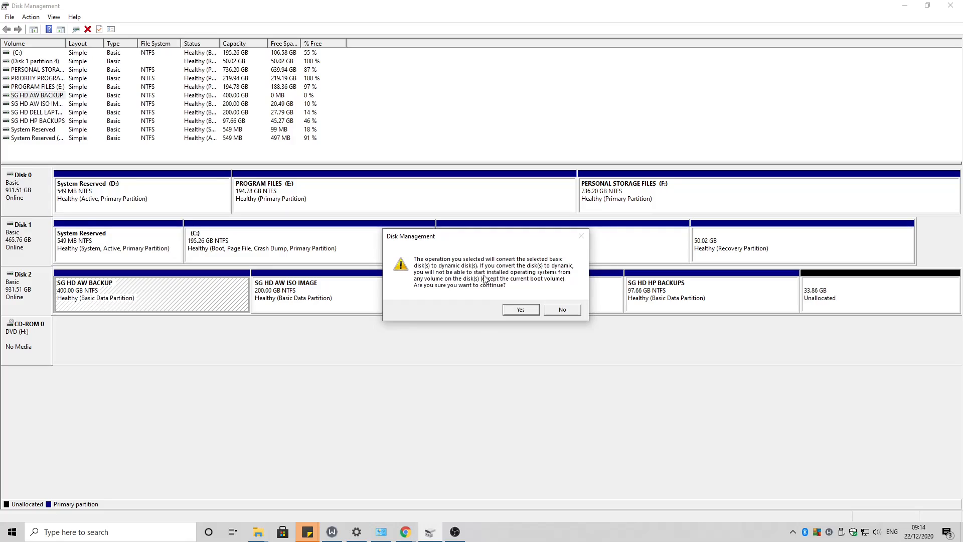
pyautogui.click(517, 310)
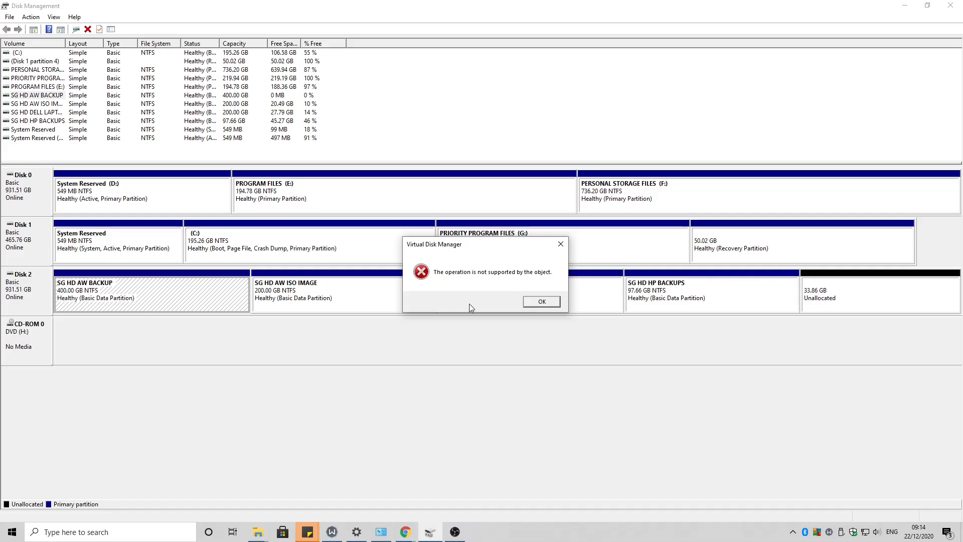
pyautogui.click(542, 301)
# Find EaseUS Partition Master 15.0 through Windows search and launch it.
pyautogui.press('super')
pyautogui.write('EASE')
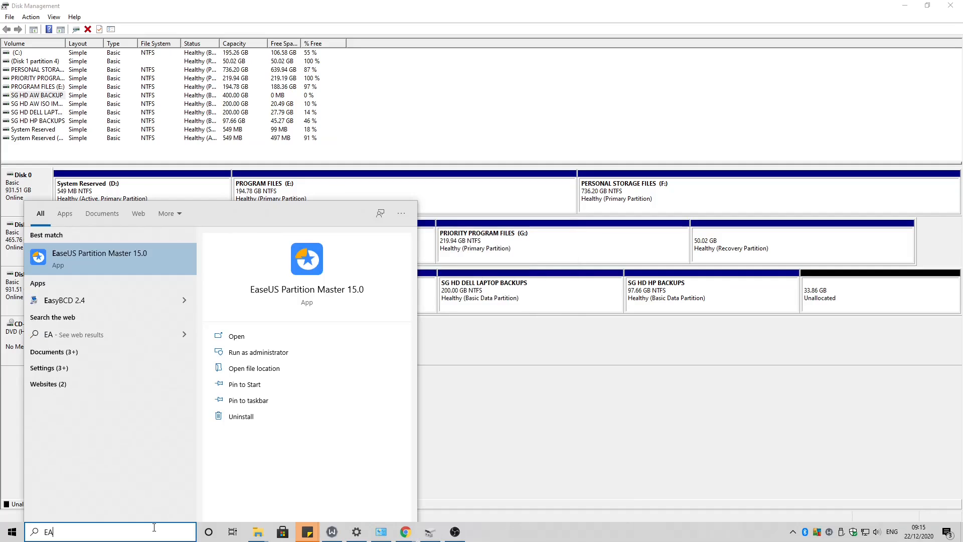
pyautogui.click(72, 252)
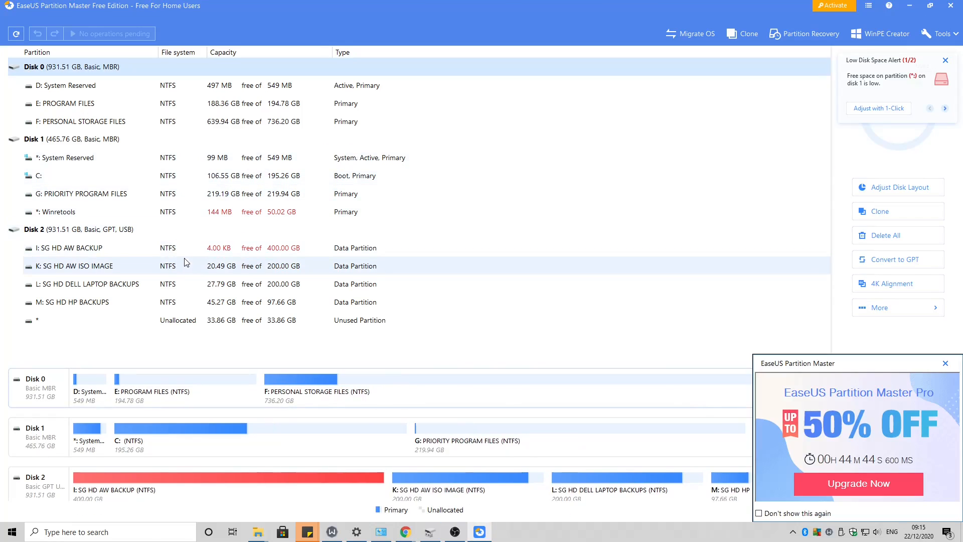
# Resize the I: SG HD AW BACKUP partition to 433.86 GB so it takes all unallocated space on Disk 2.
pyautogui.moveTo(278, 255)
pyautogui.click(134, 247)
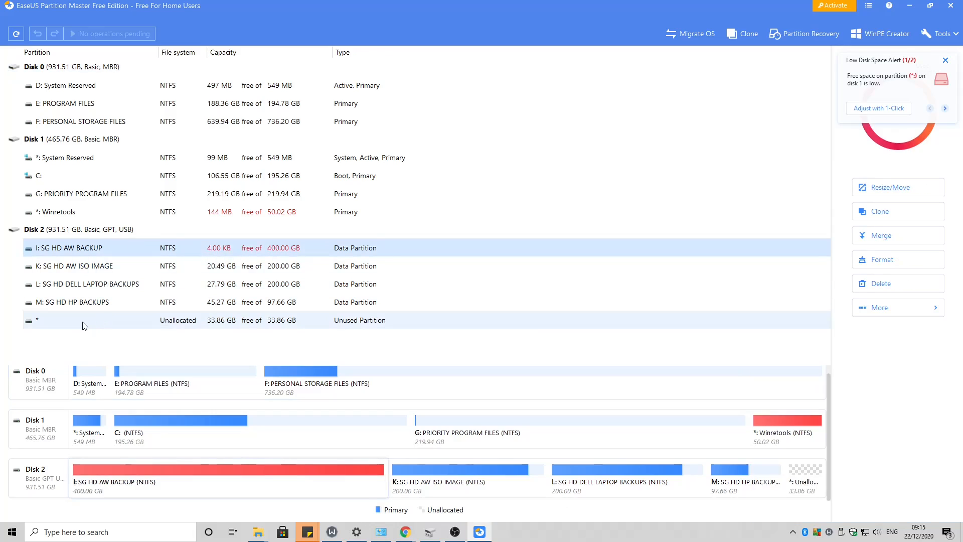
pyautogui.rightClick(190, 243)
pyautogui.click(218, 252)
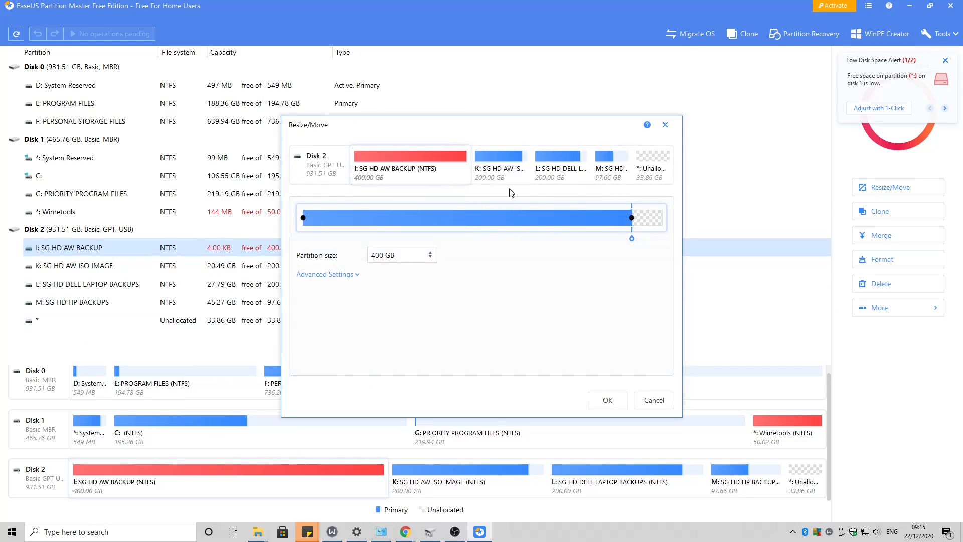
pyautogui.moveTo(632, 217); pyautogui.dragTo(672, 218)
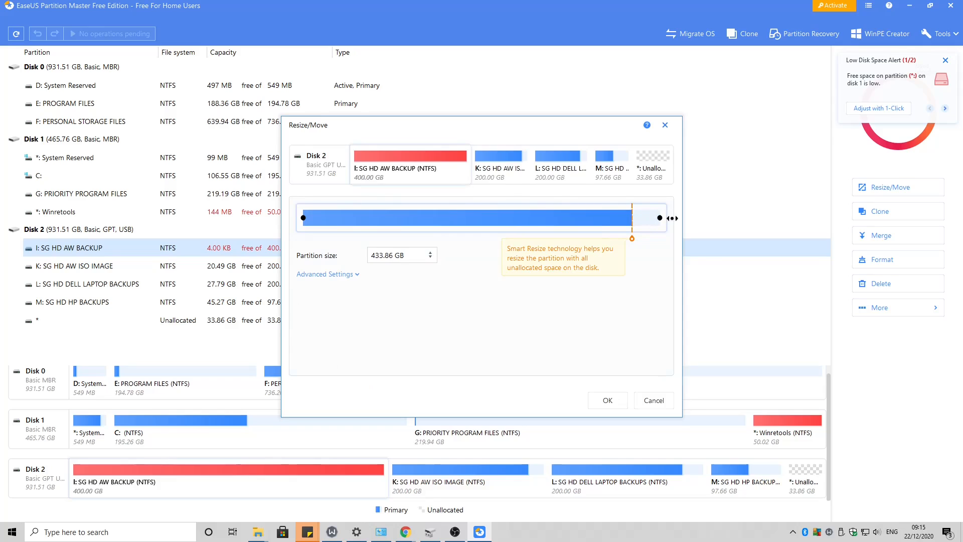
pyautogui.click(609, 400)
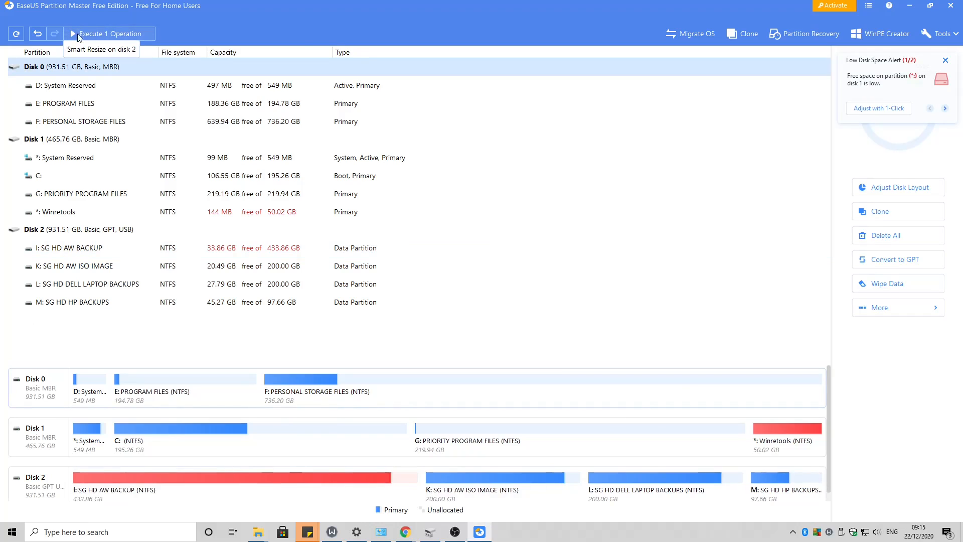
# Try to apply the pending Smart Resize on disk 2, and exit EaseUS Partition Master without upgrading.
pyautogui.click(73, 34)
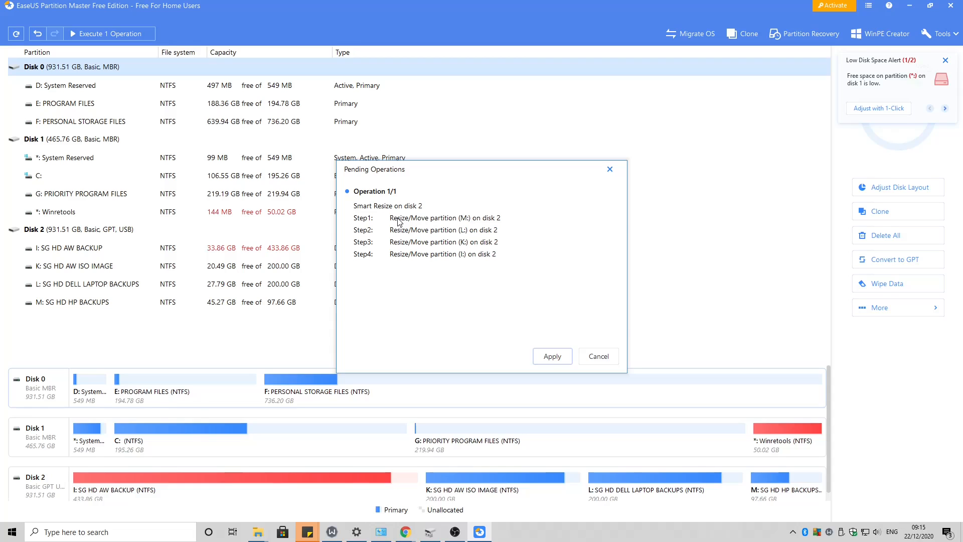
pyautogui.click(552, 356)
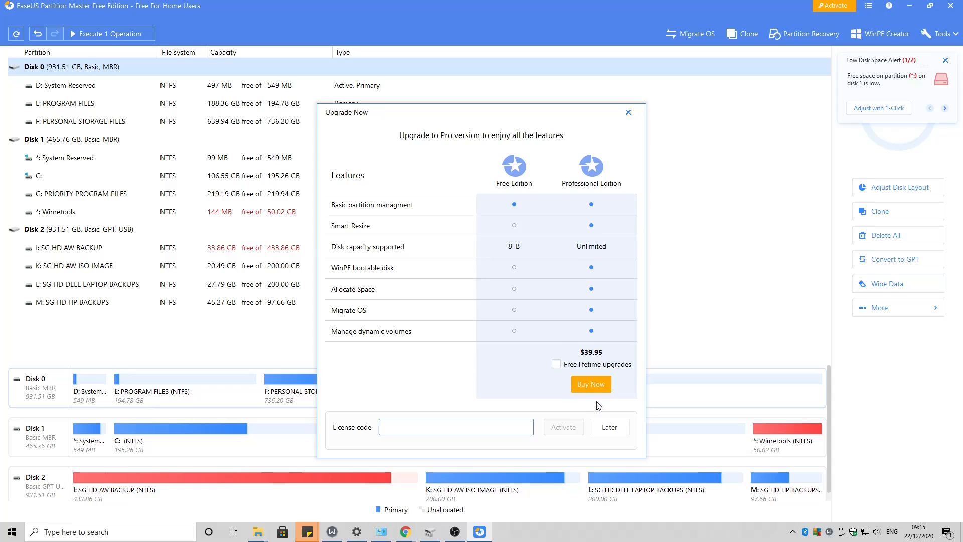
pyautogui.click(609, 426)
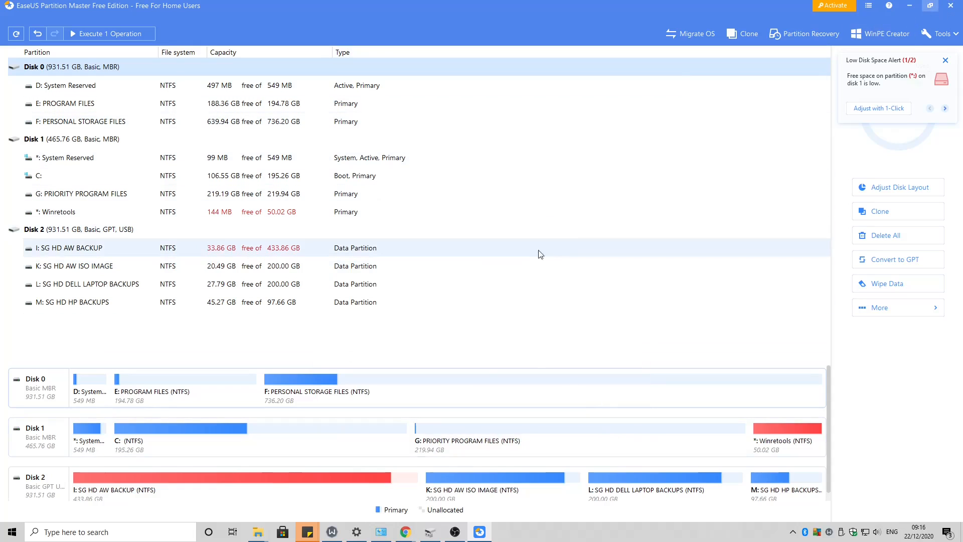
pyautogui.click(951, 5)
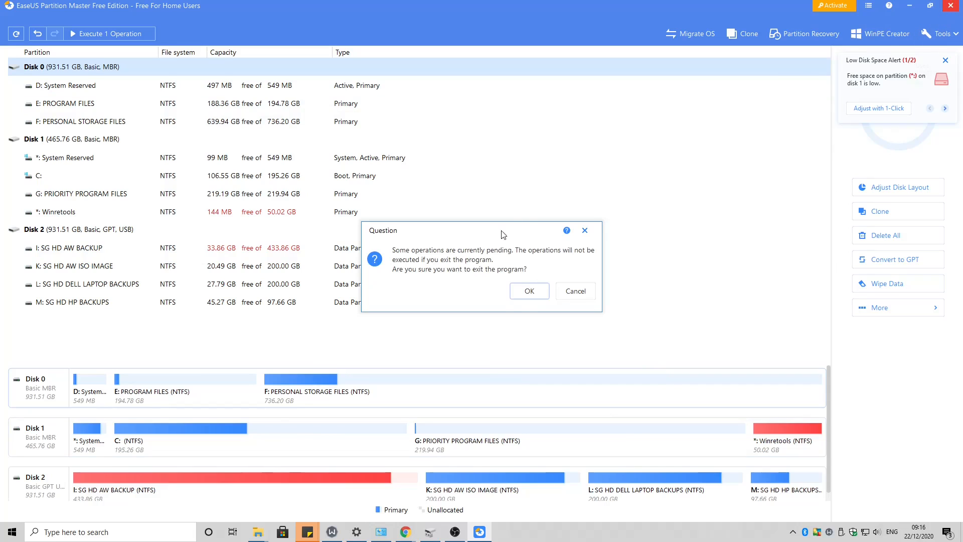
pyautogui.click(528, 294)
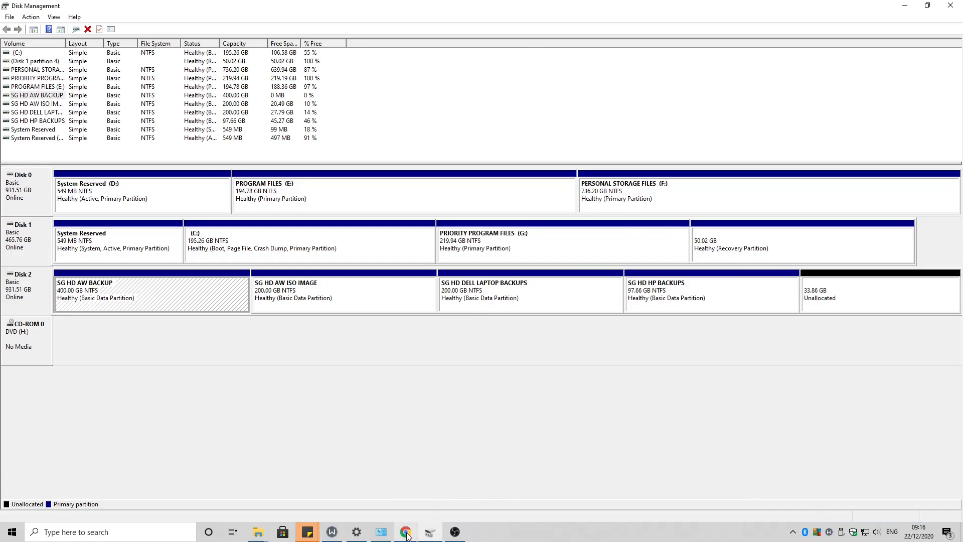
# Switch to Chrome and open the MiniTool Partition Wizard edition comparison page.
pyautogui.click(406, 532)
pyautogui.scroll(3, 818, 243)
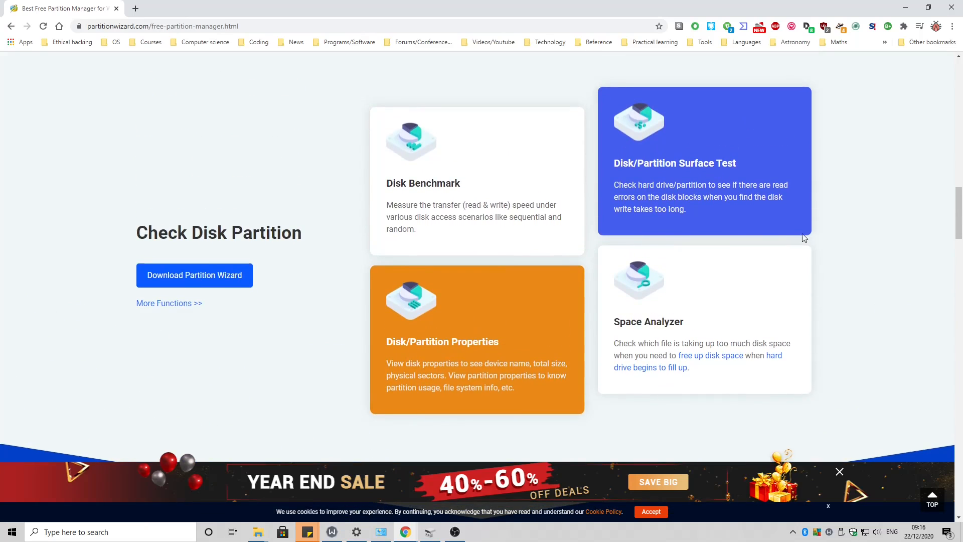
pyautogui.click(162, 304)
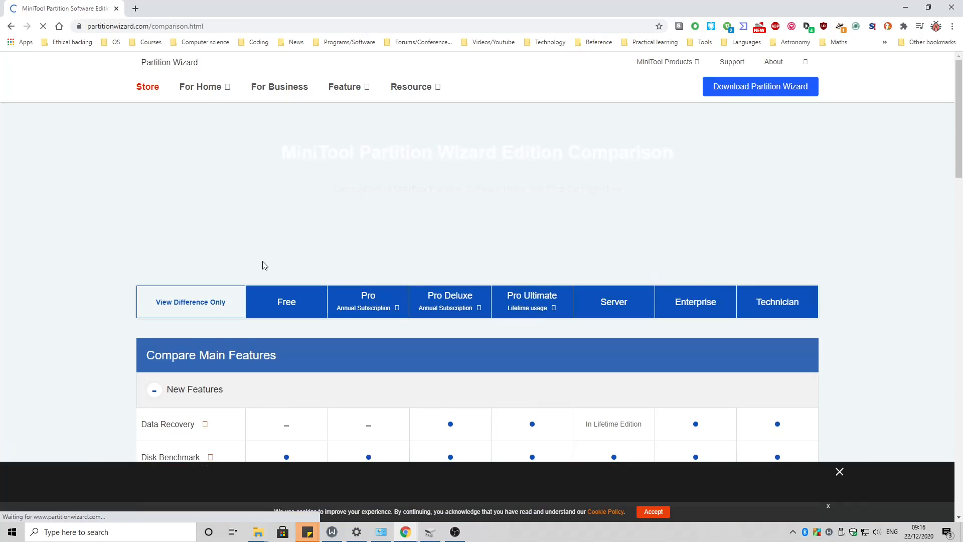
# Check the Free edition's features in the comparison table, and download and run its installer, pw12-free.exe.
pyautogui.scroll(-3, 576, 226)
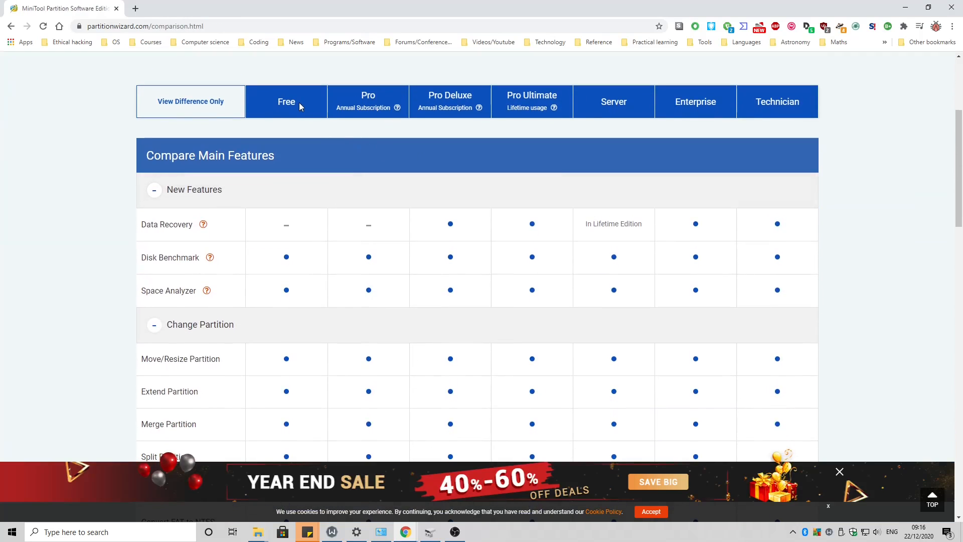
pyautogui.scroll(-3, 291, 116)
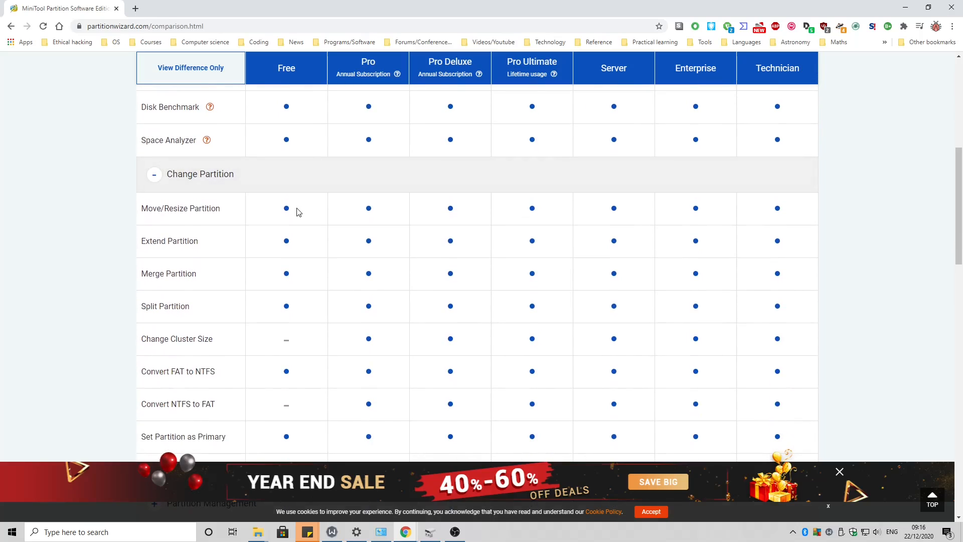
pyautogui.scroll(-1, 283, 203)
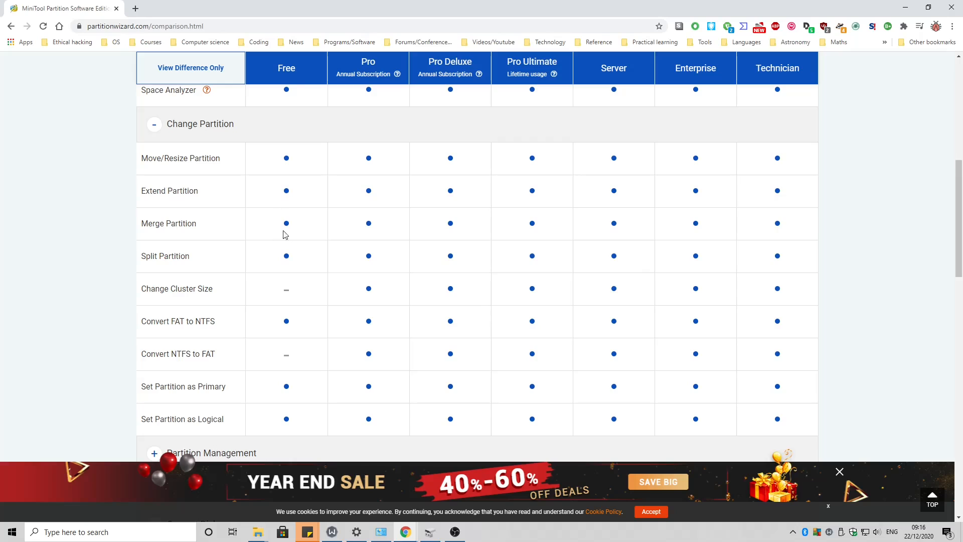
pyautogui.scroll(-4, 289, 227)
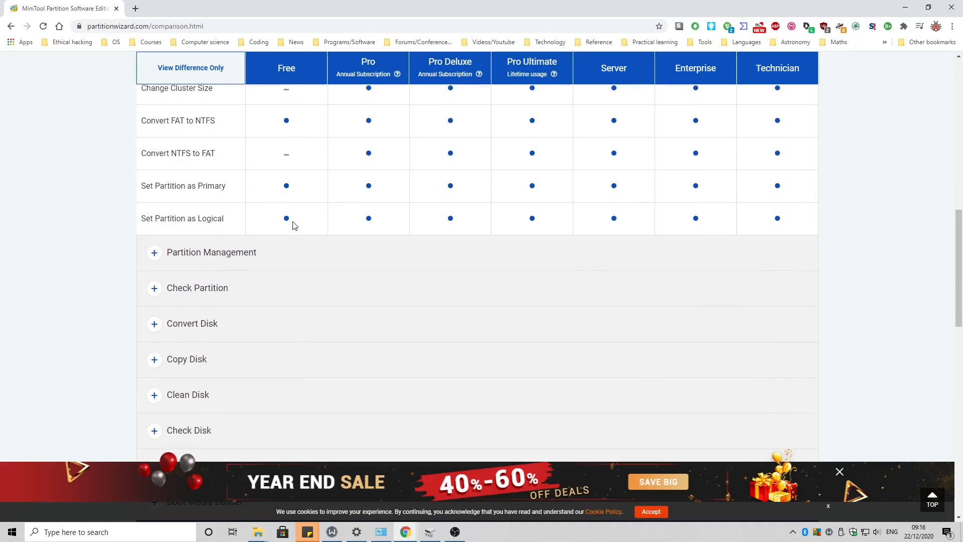
pyautogui.scroll(-10, 294, 222)
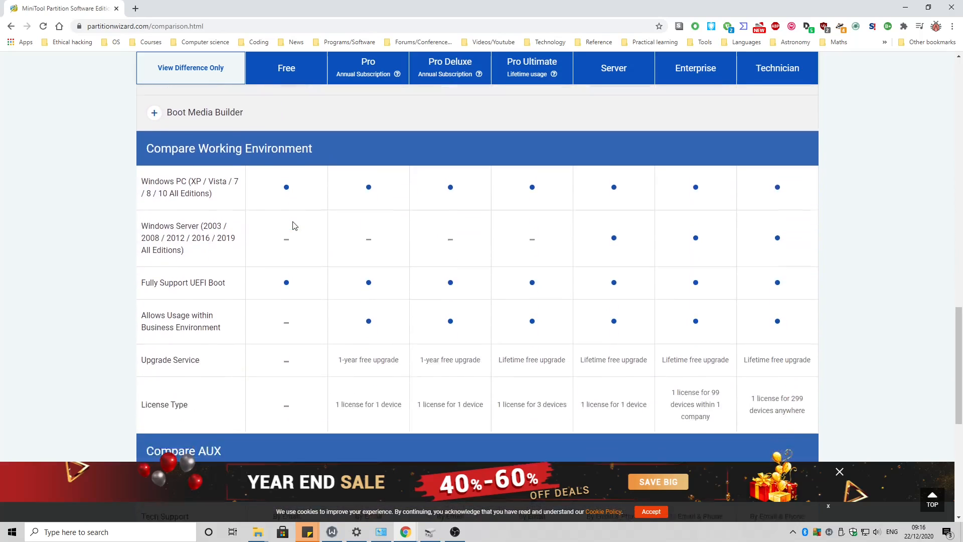
pyautogui.scroll(-6, 295, 226)
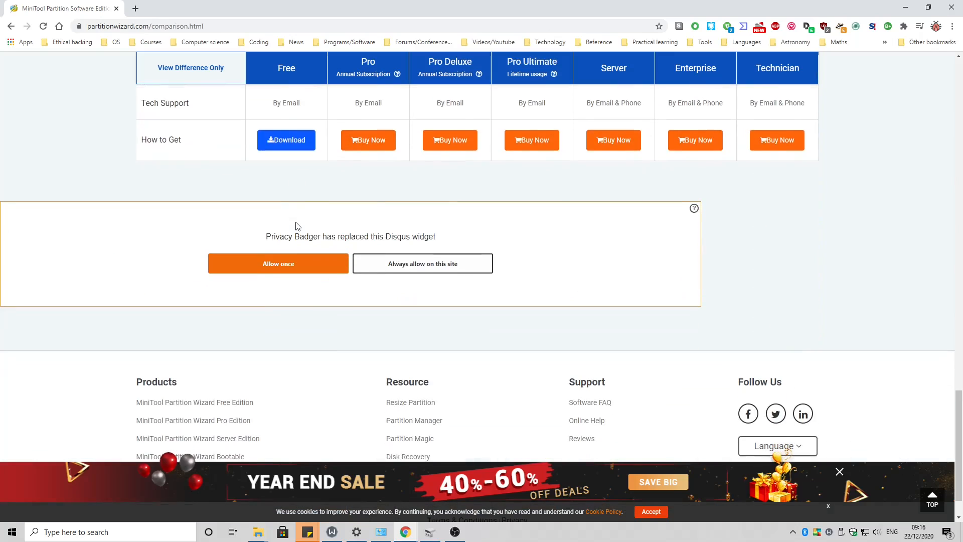
pyautogui.click(286, 141)
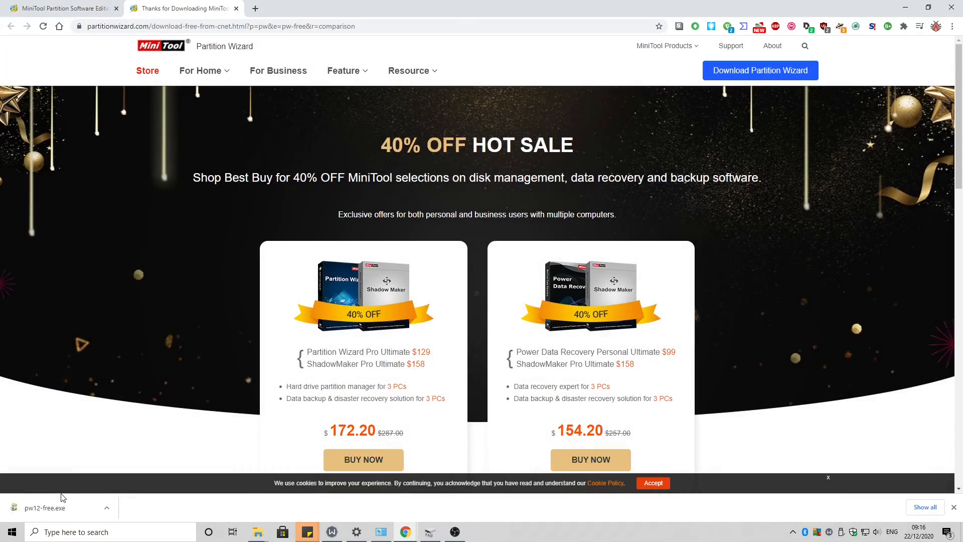
pyautogui.click(50, 508)
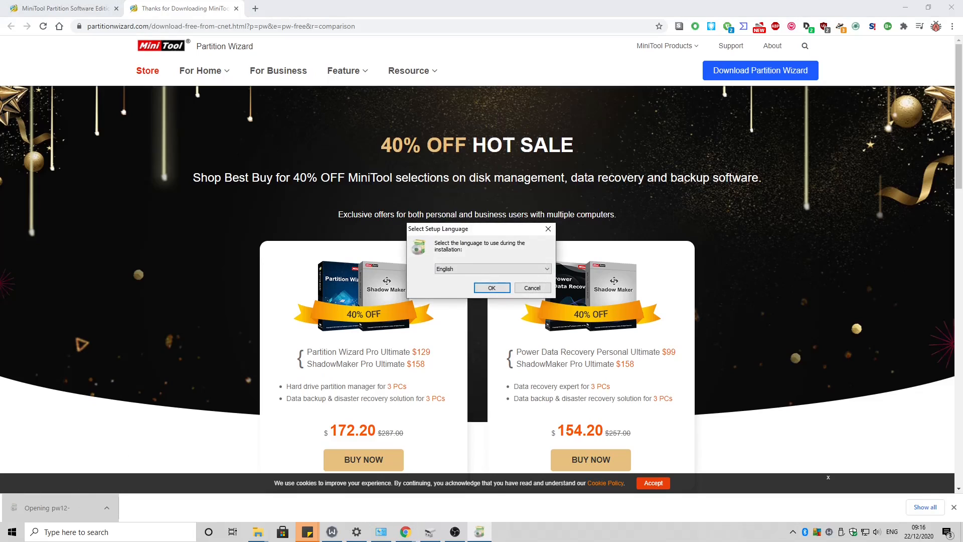
# Install MiniTool Partition Wizard Free in English to E:\MiniTool Partition Wizard 12, opting out of the Customer Experience Improvement Program, and launch it.
pyautogui.click(491, 287)
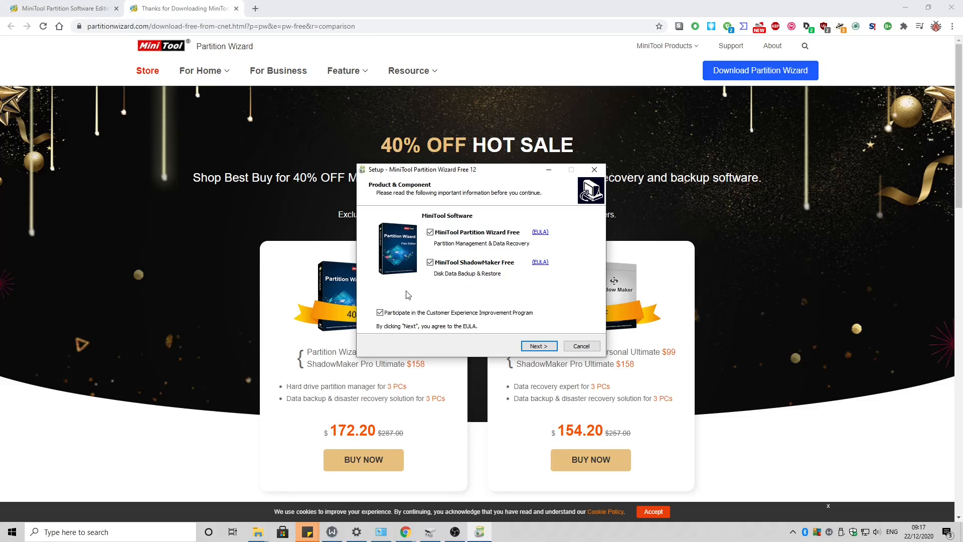
pyautogui.click(380, 312)
pyautogui.click(544, 347)
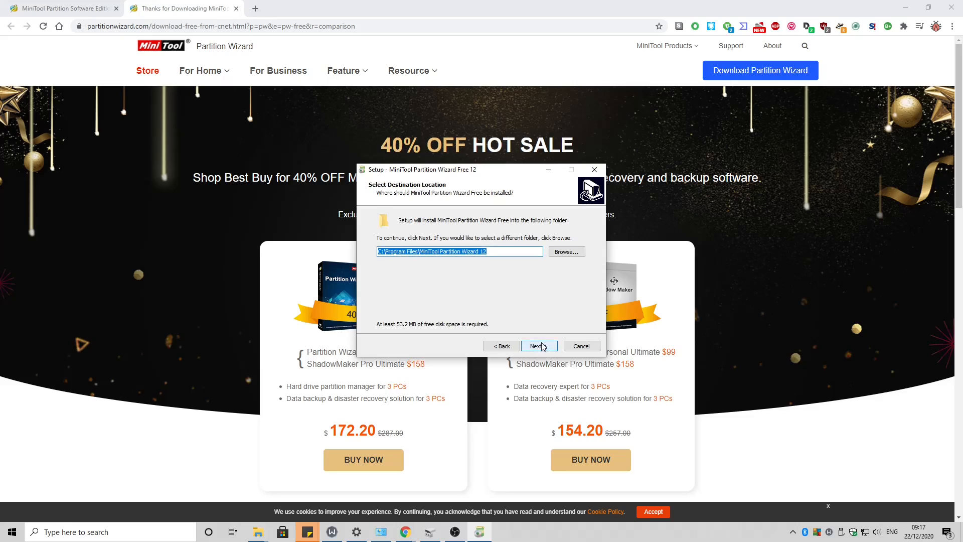
pyautogui.click(564, 253)
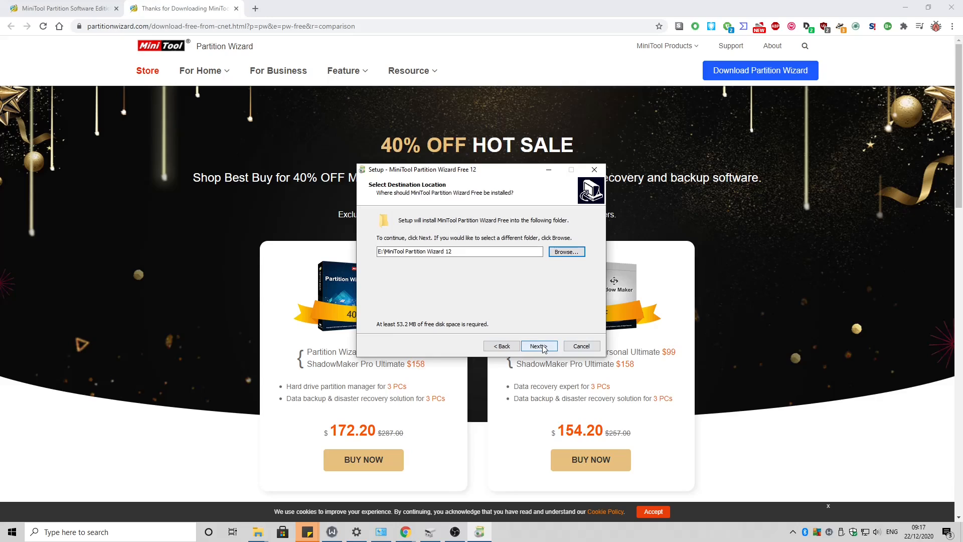
pyautogui.click(538, 347)
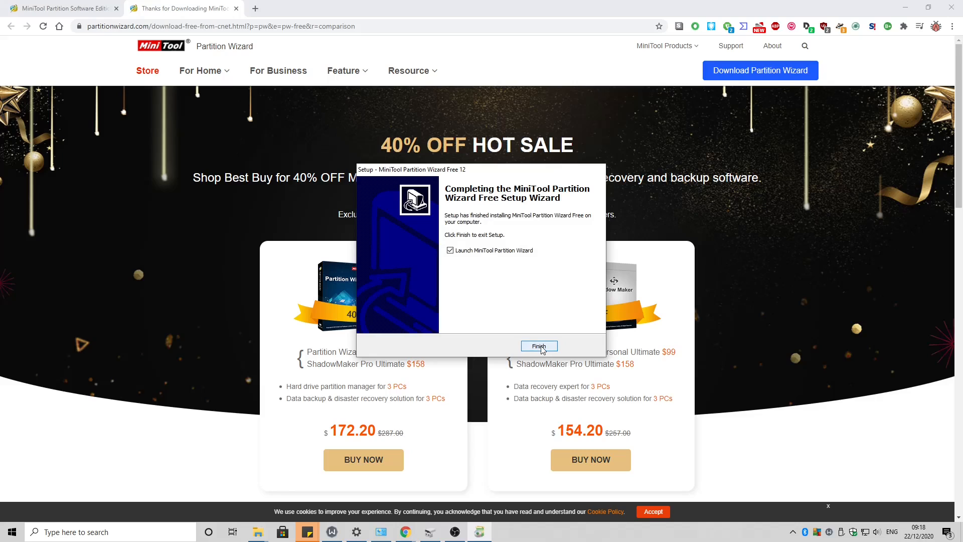
pyautogui.click(540, 347)
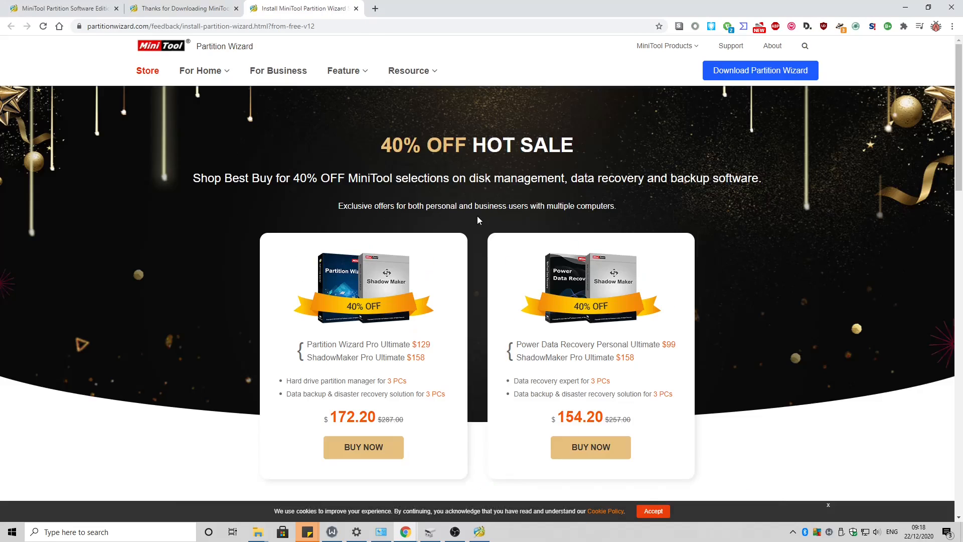
# Switch to MiniTool Partition Wizard, maximize its window and dismiss the ShadowMaker advertisement.
pyautogui.click(480, 532)
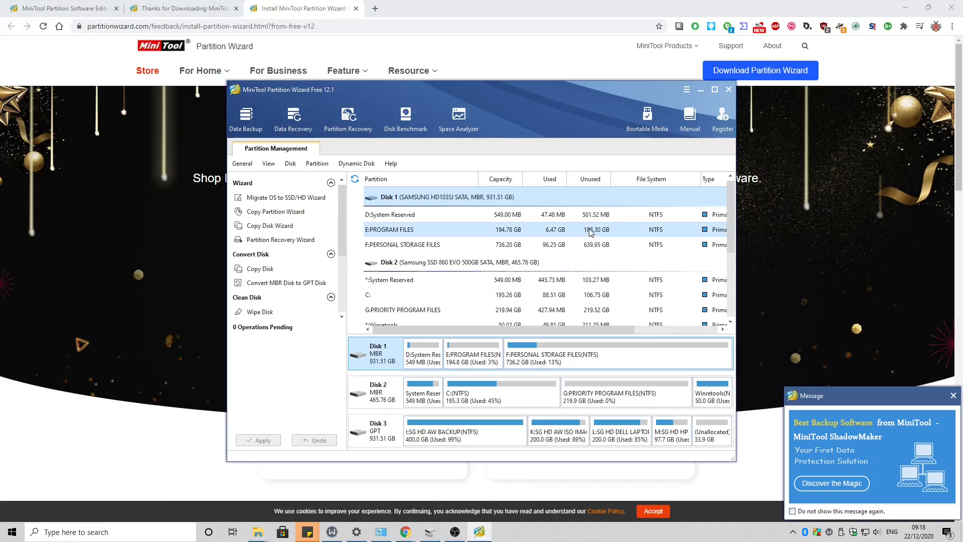
pyautogui.click(716, 90)
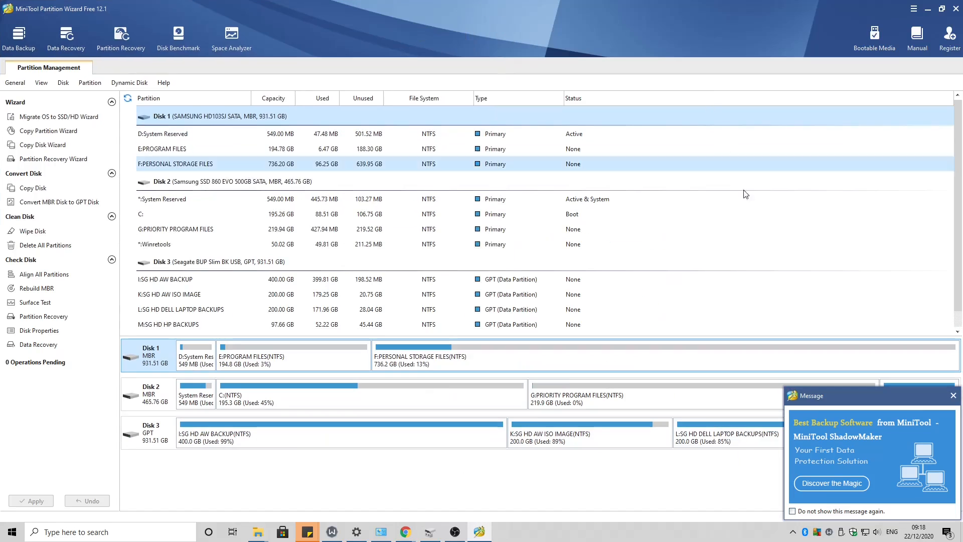
pyautogui.click(956, 397)
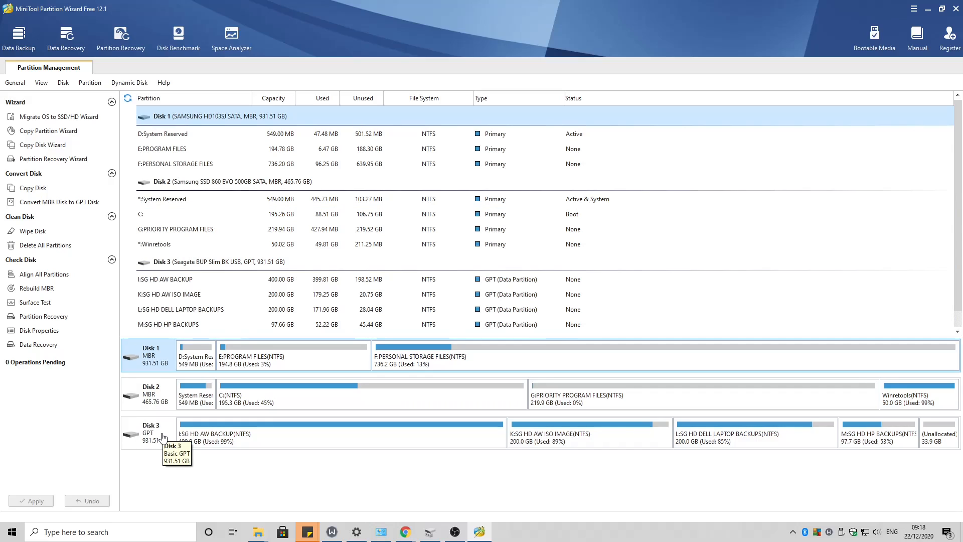
# Extend the SG HD AW BACKUP (I:) partition on Disk 3 with all 33.86 GB of the disk's unallocated space.
pyautogui.click(374, 448)
pyautogui.rightClick(373, 440)
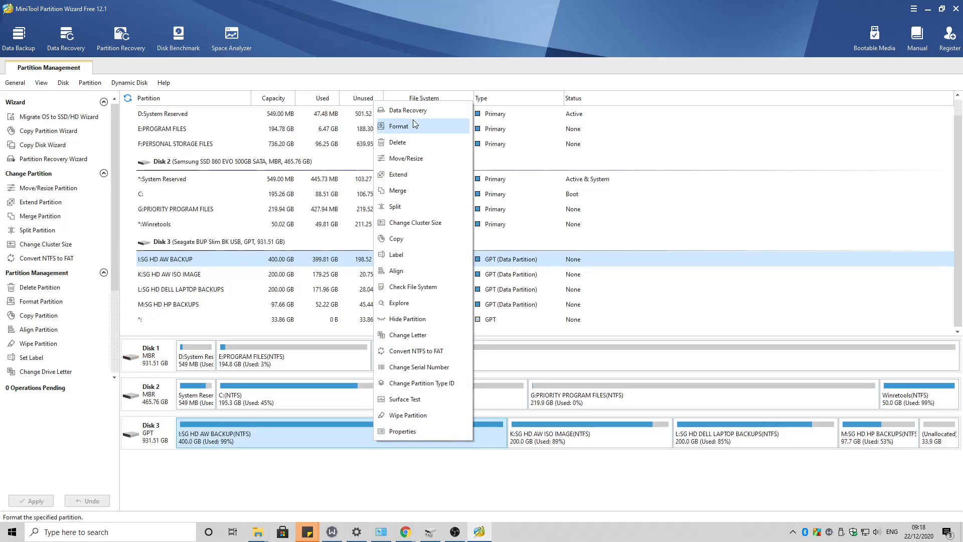
pyautogui.click(407, 176)
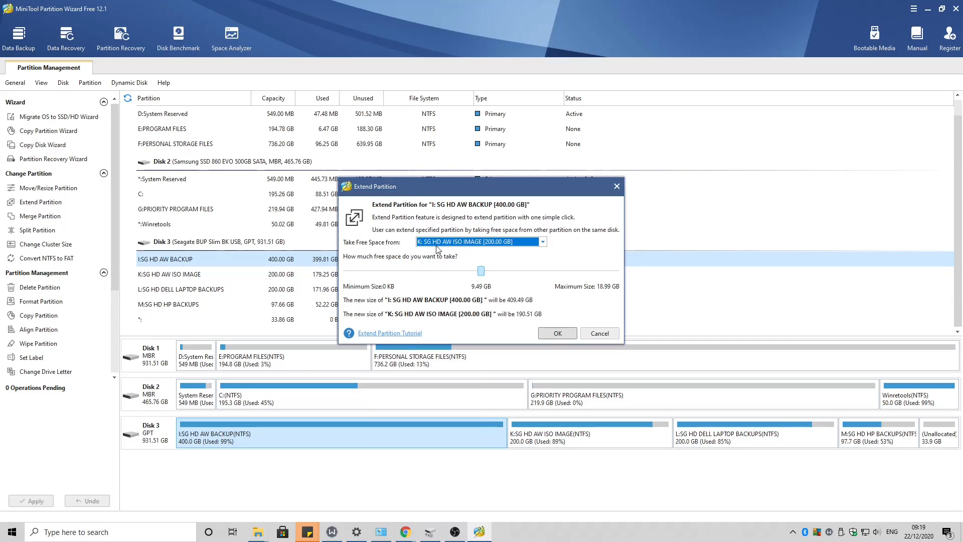
pyautogui.click(543, 242)
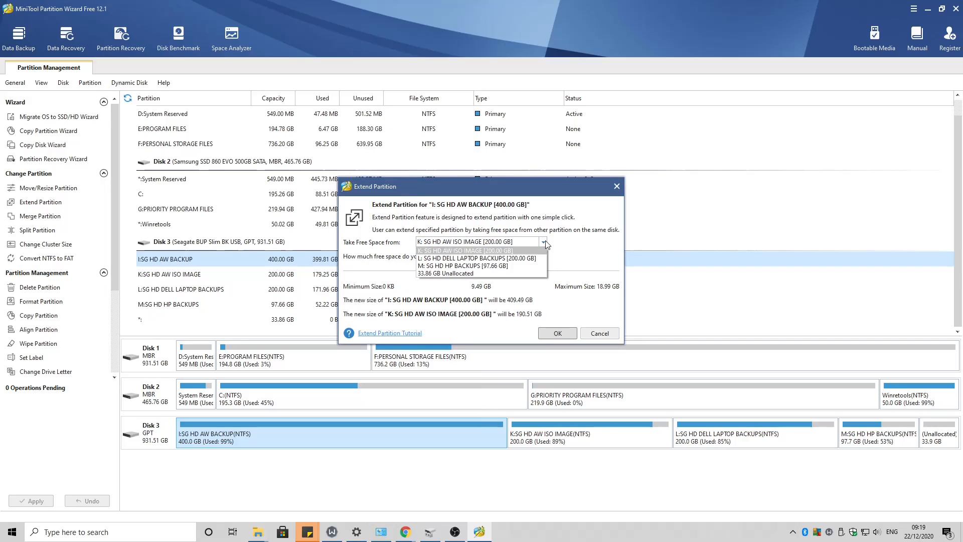
pyautogui.click(510, 272)
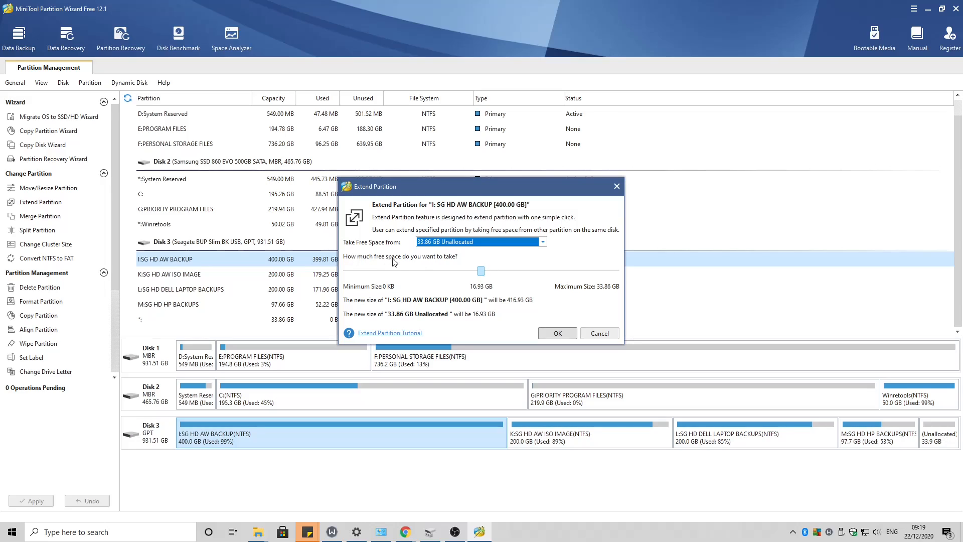
pyautogui.moveTo(478, 272); pyautogui.dragTo(632, 270)
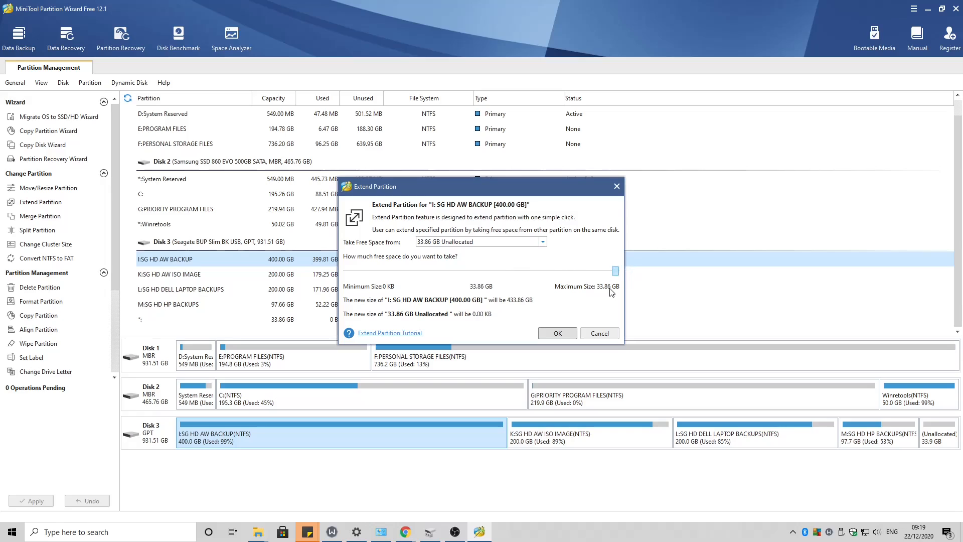
pyautogui.moveTo(615, 271)
pyautogui.mouseDown()
pyautogui.moveTo(541, 271)
pyautogui.moveTo(626, 270)
pyautogui.mouseUp()
pyautogui.click(555, 334)
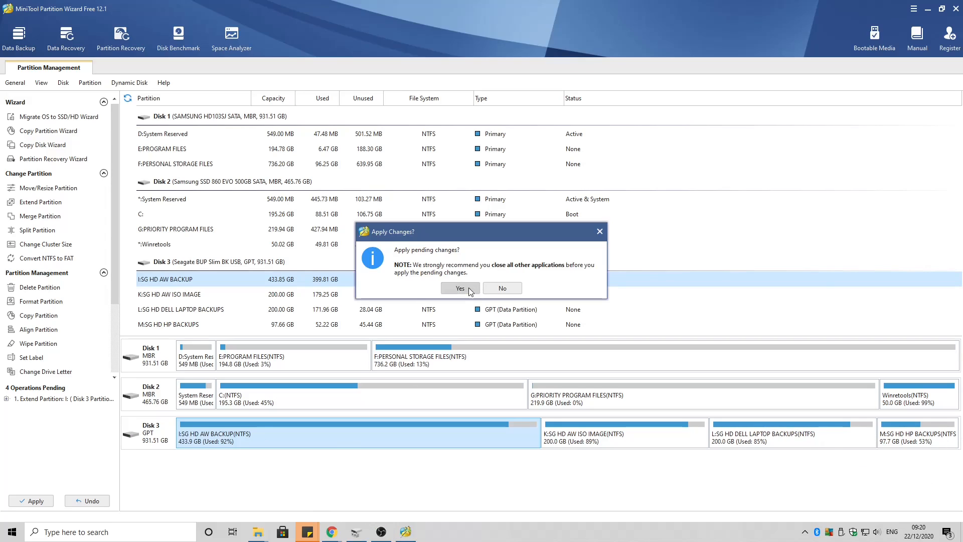
# Apply the pending partition extension and dismiss the completion message.
pyautogui.click(469, 290)
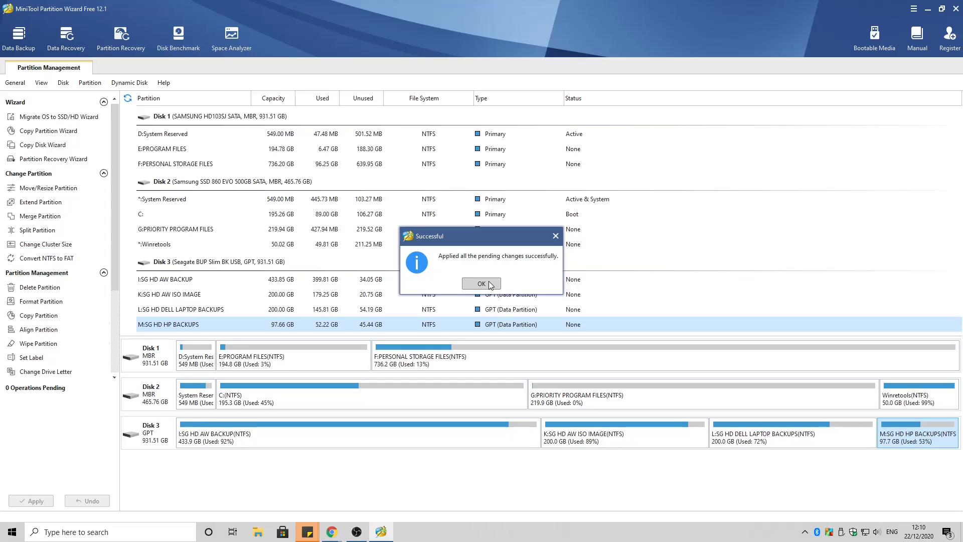
pyautogui.click(482, 283)
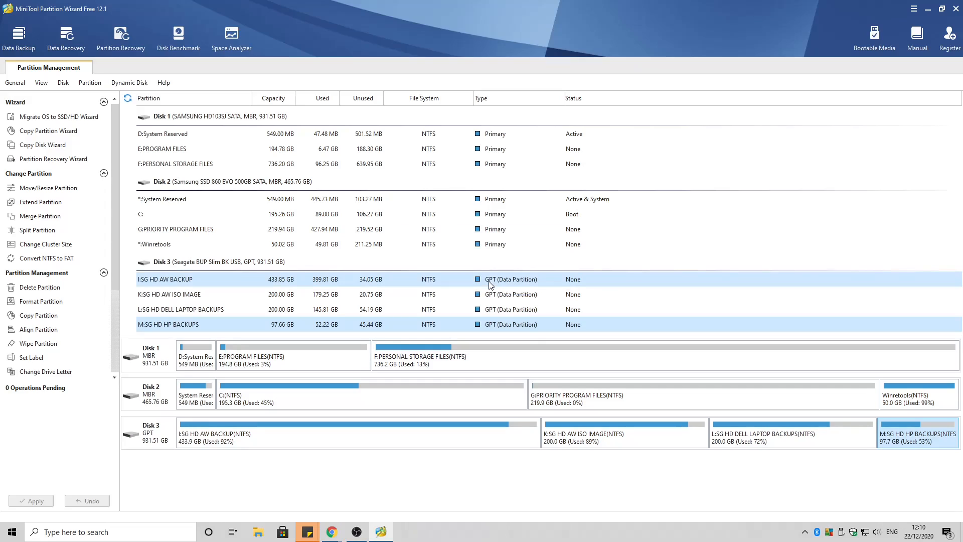
pyautogui.click(542, 188)
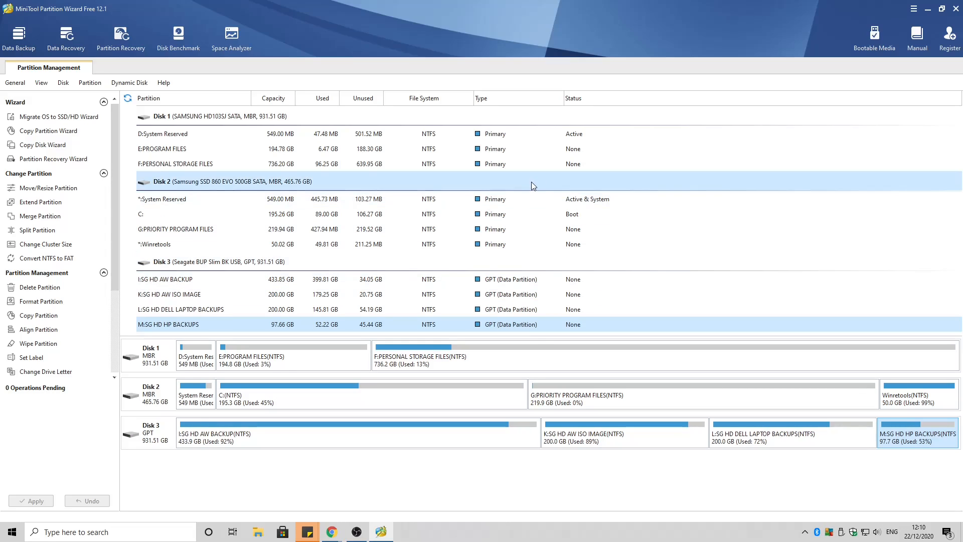
# Open This PC in File Explorer to check the capacity of the SG HD AW BACKUP (I:) drive, and close it.
pyautogui.press('super')
pyautogui.write('MYP')
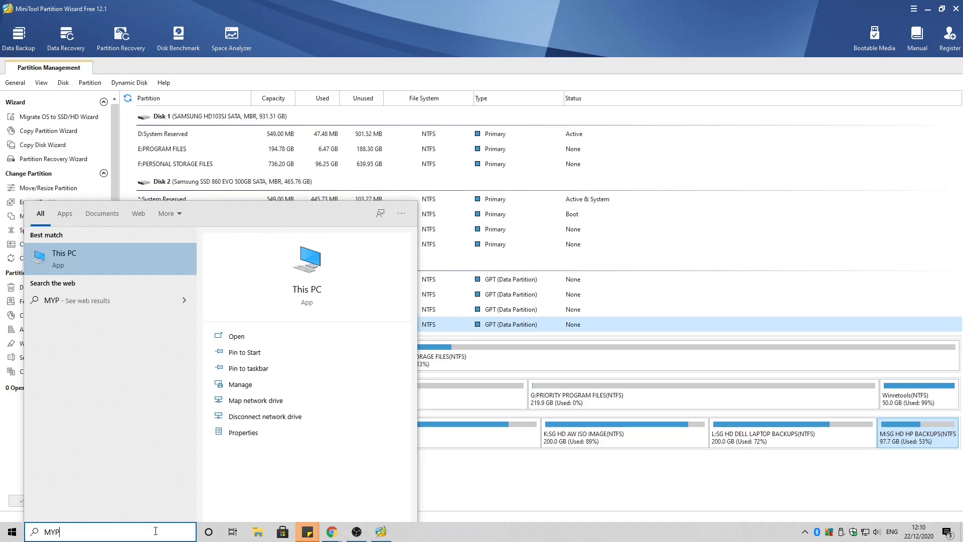
pyautogui.click(110, 253)
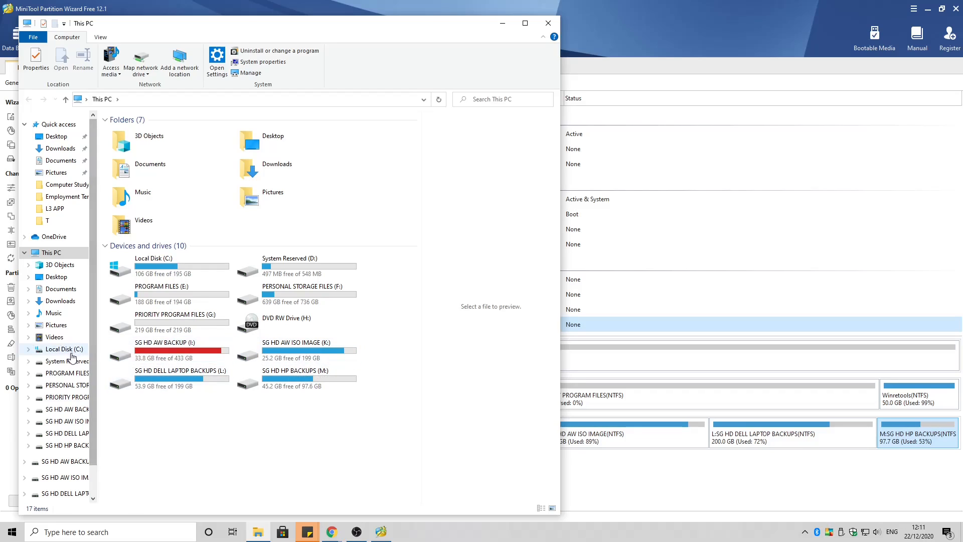
pyautogui.scroll(-1, 40, 396)
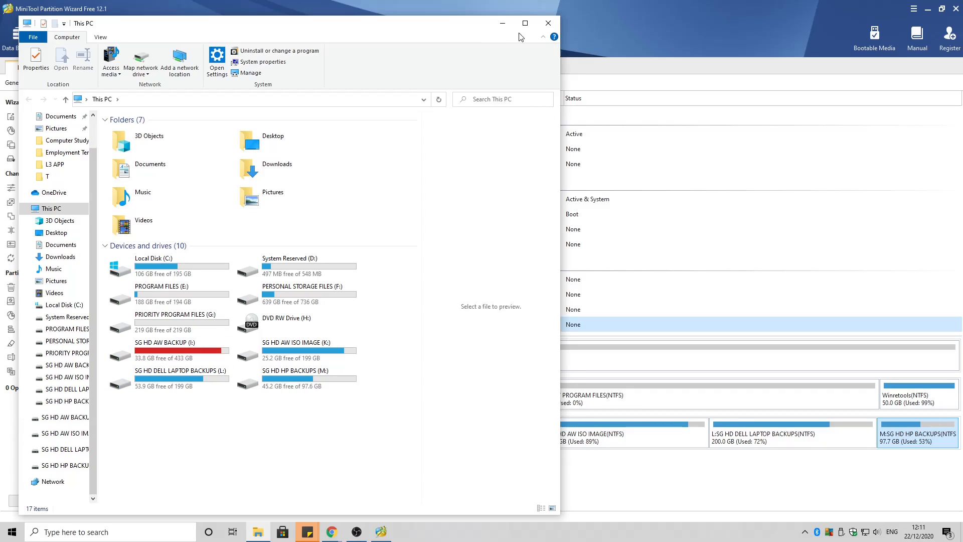
pyautogui.click(546, 24)
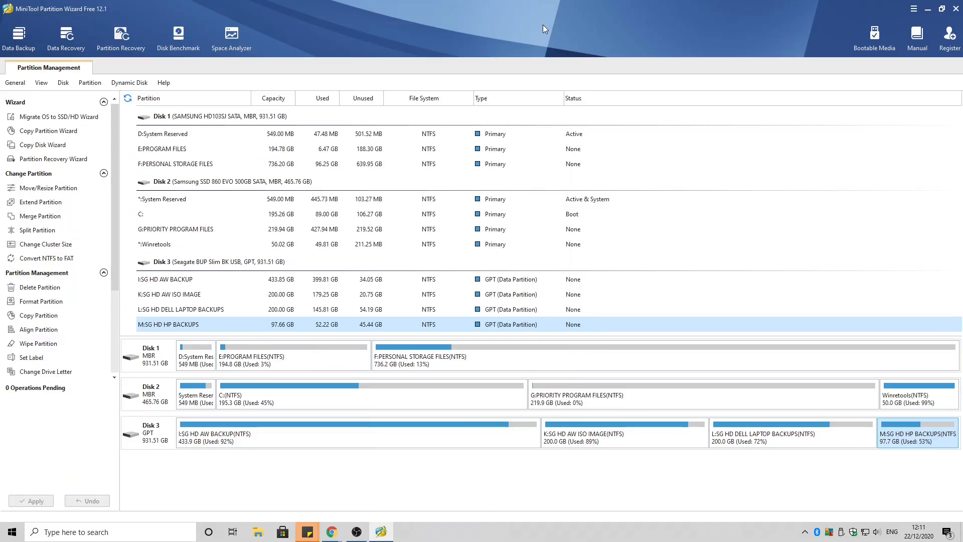
# Minimize the partition manager, switch to the Windows Backup settings, open the File History options and start a backup immediately.
pyautogui.click(929, 9)
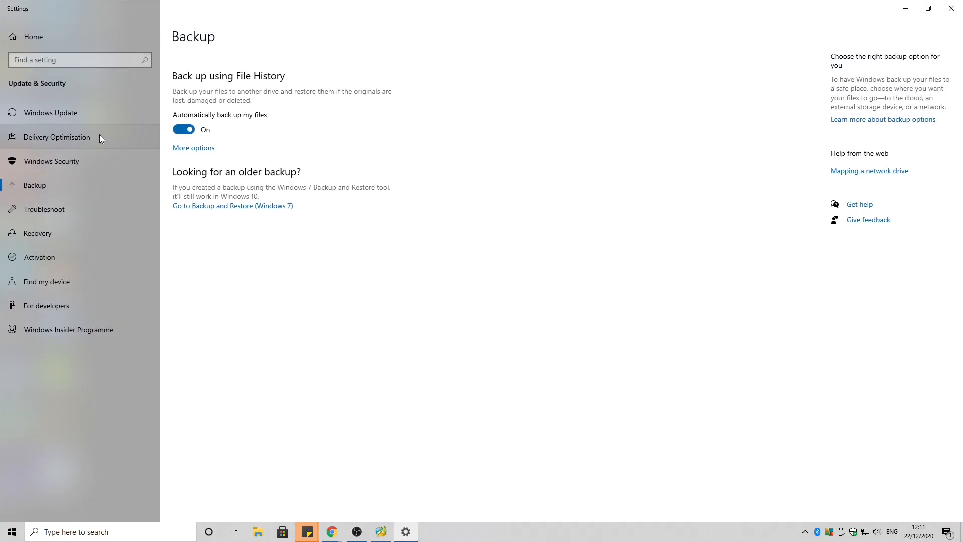
pyautogui.click(203, 148)
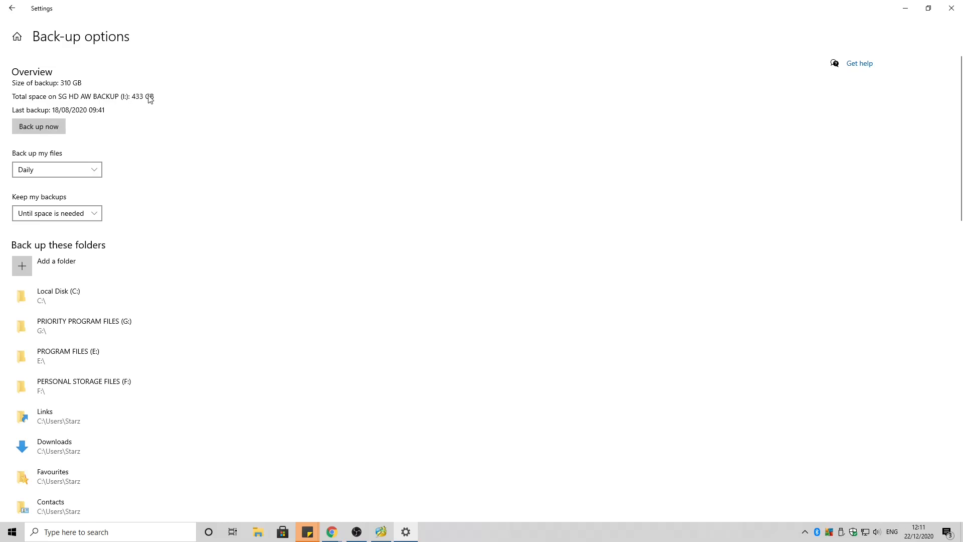
pyautogui.click(49, 129)
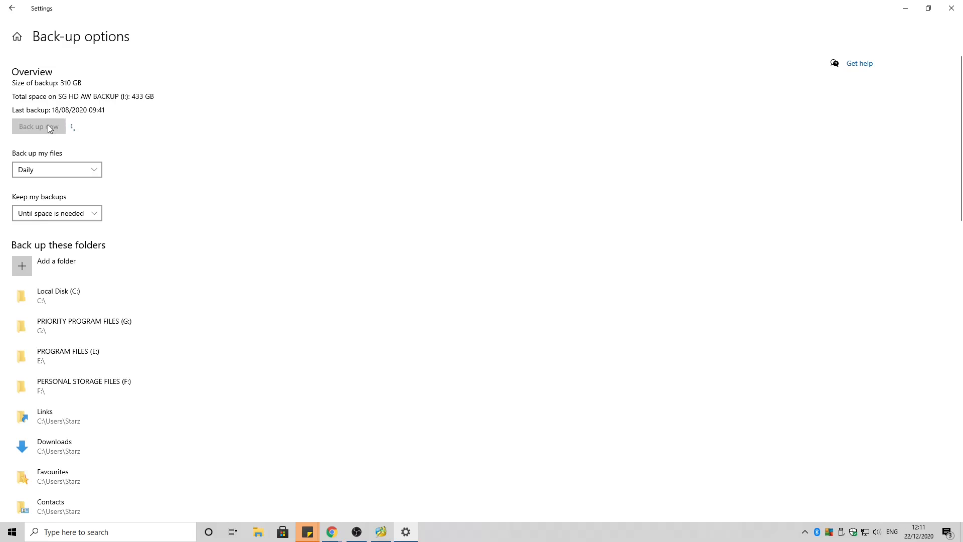